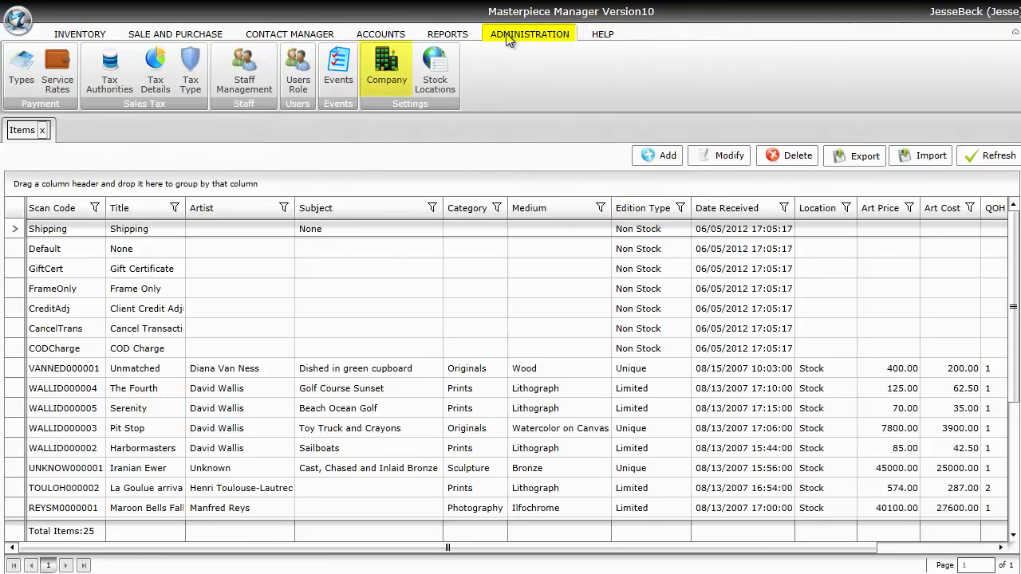
Open the Company settings, select the company name, and view the Purchase payment settings
left_click(403, 72)
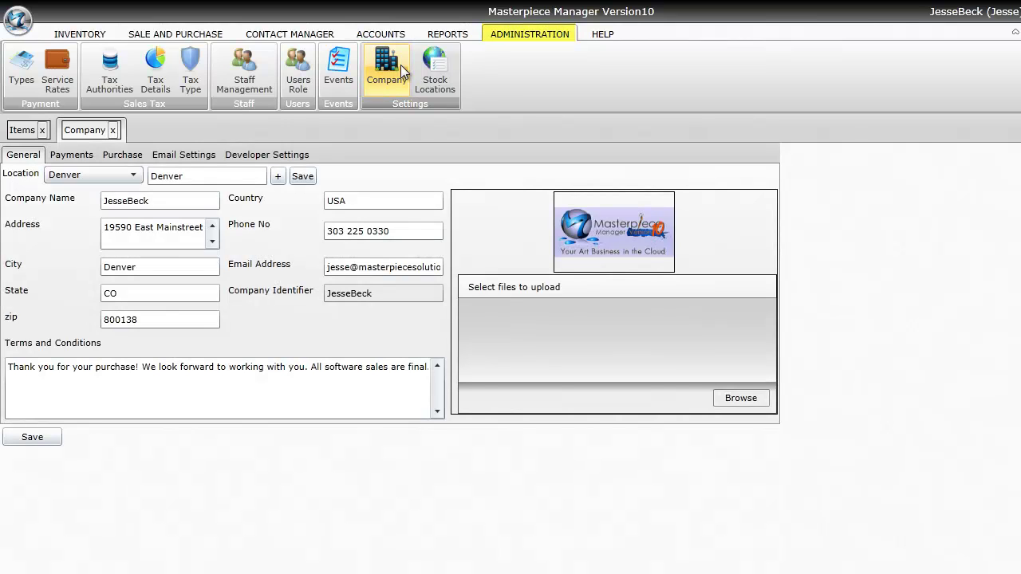
left_click_drag(186, 200, 96, 206)
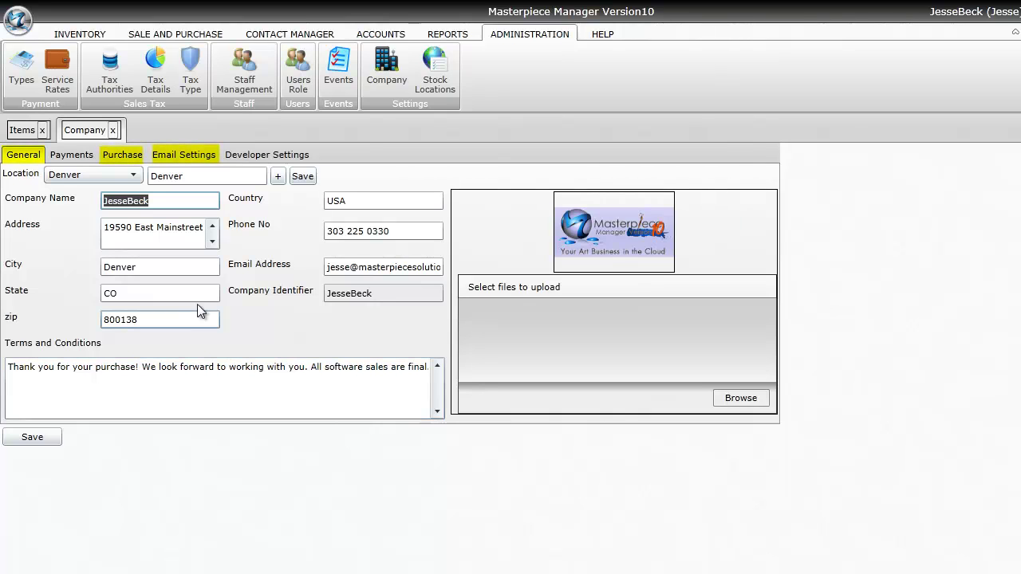
left_click(106, 162)
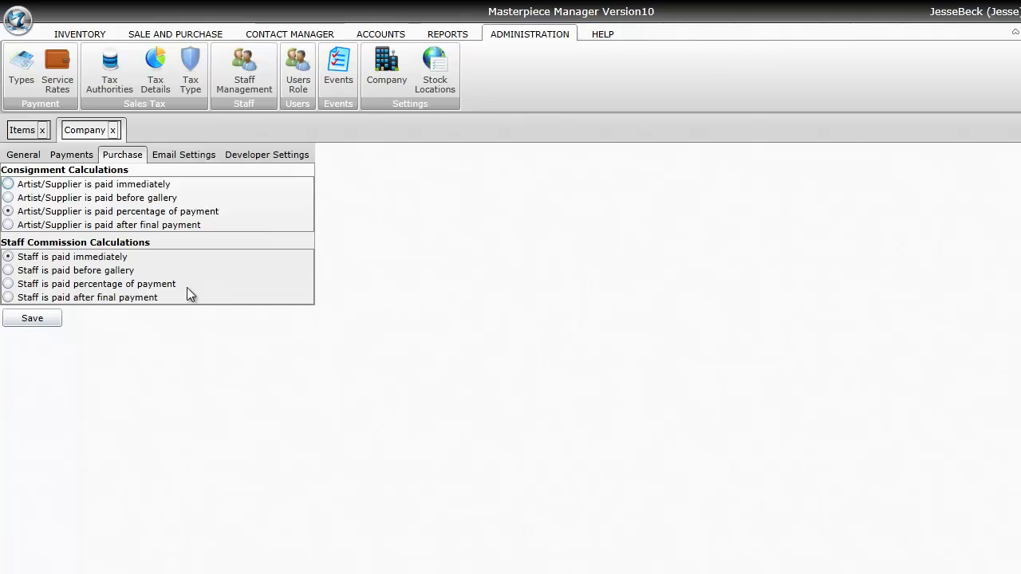
Show the Company Email Settings with the sender e-mail address and sender name
left_click(197, 160)
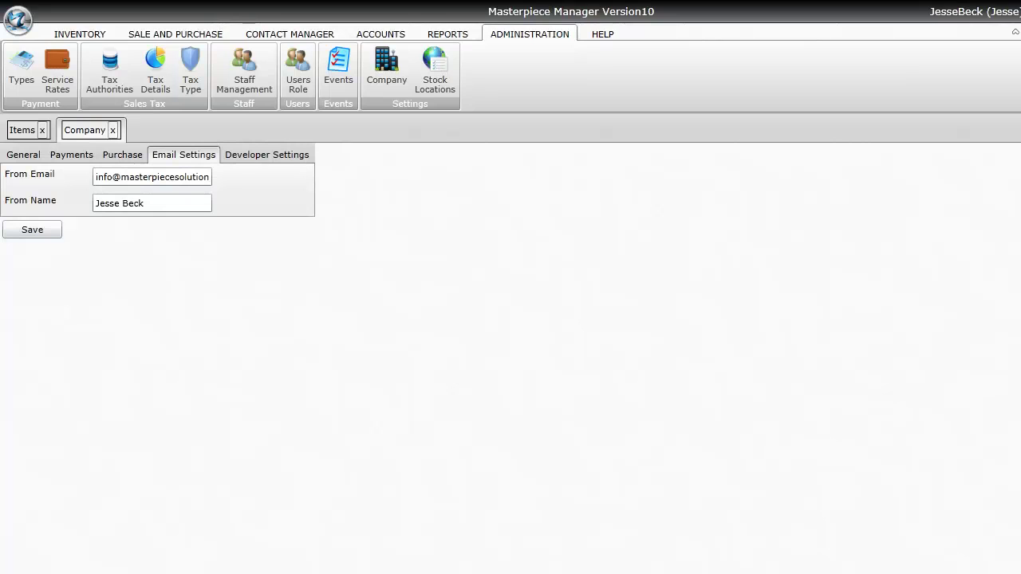
Add a stock location named 'Shelf B' to the Stock Locations list
left_click(422, 91)
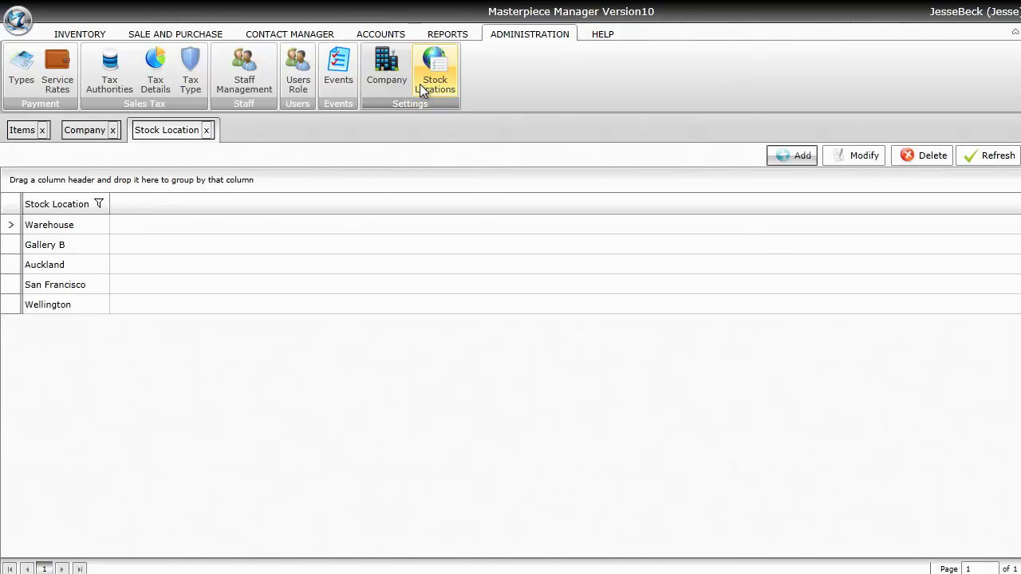
left_click(786, 157)
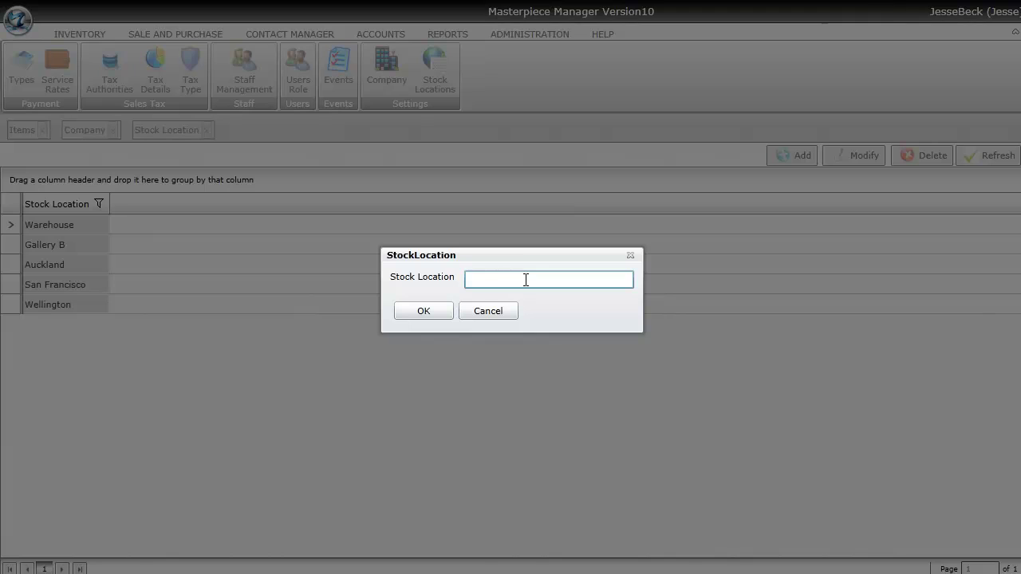
type("Shelf B")
left_click(446, 311)
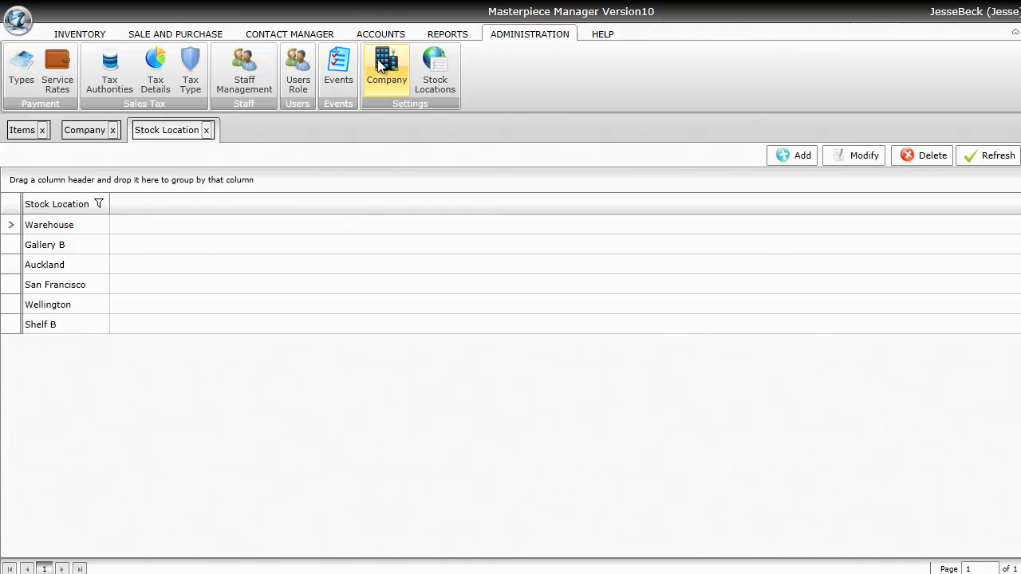
Open the last staff member's record in Staff Management and keep Local as its tax type
left_click(267, 62)
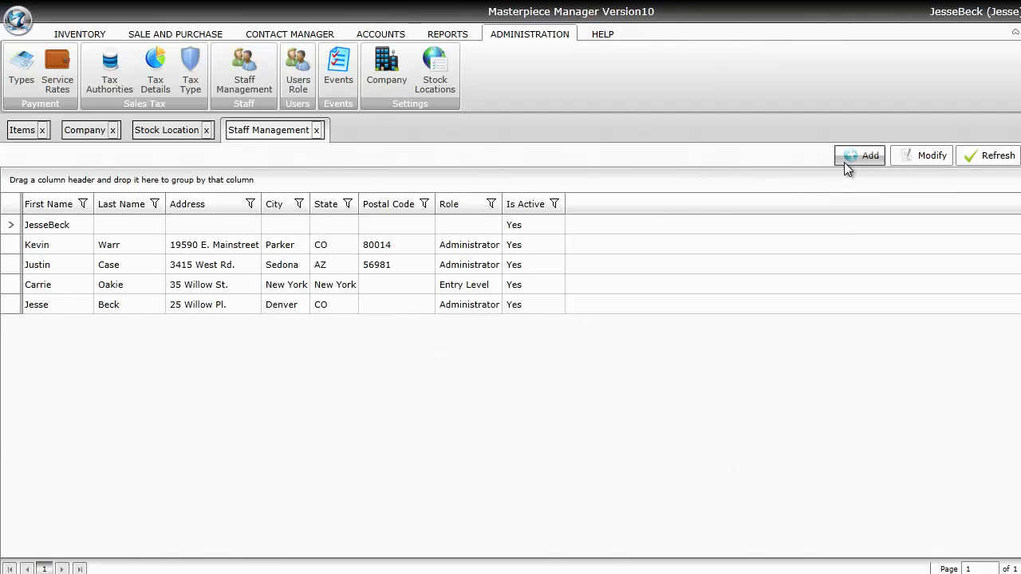
double_click(443, 308)
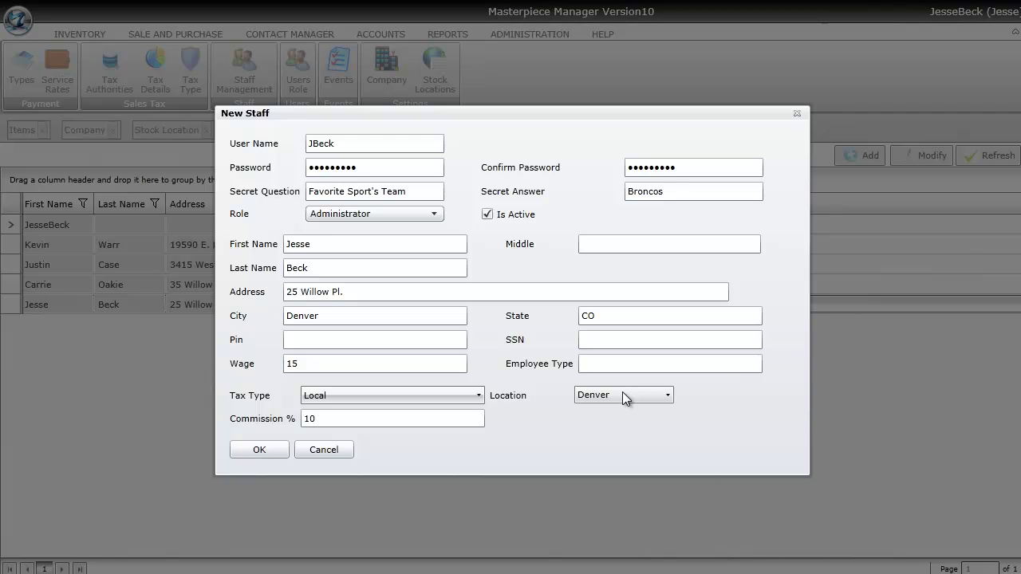
left_click(472, 395)
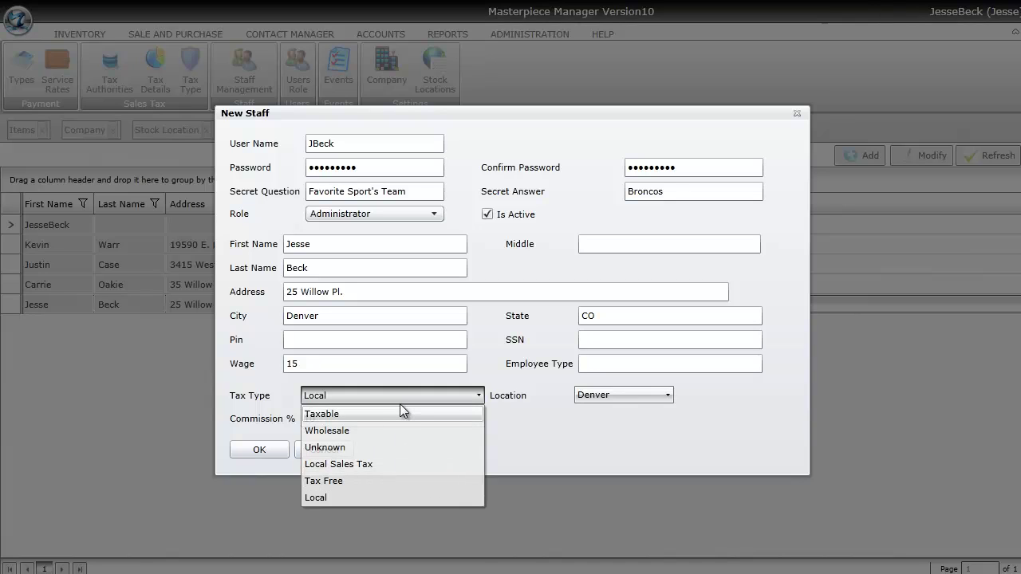
left_click(528, 441)
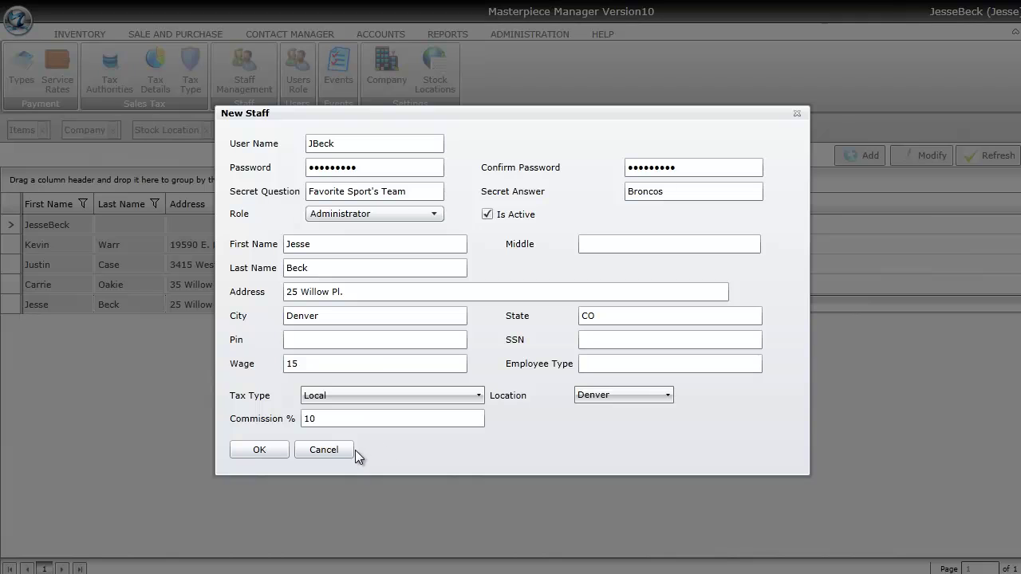
Cancel the staff record, then review Tax Authorities and the State Sales Tax details
left_click(344, 449)
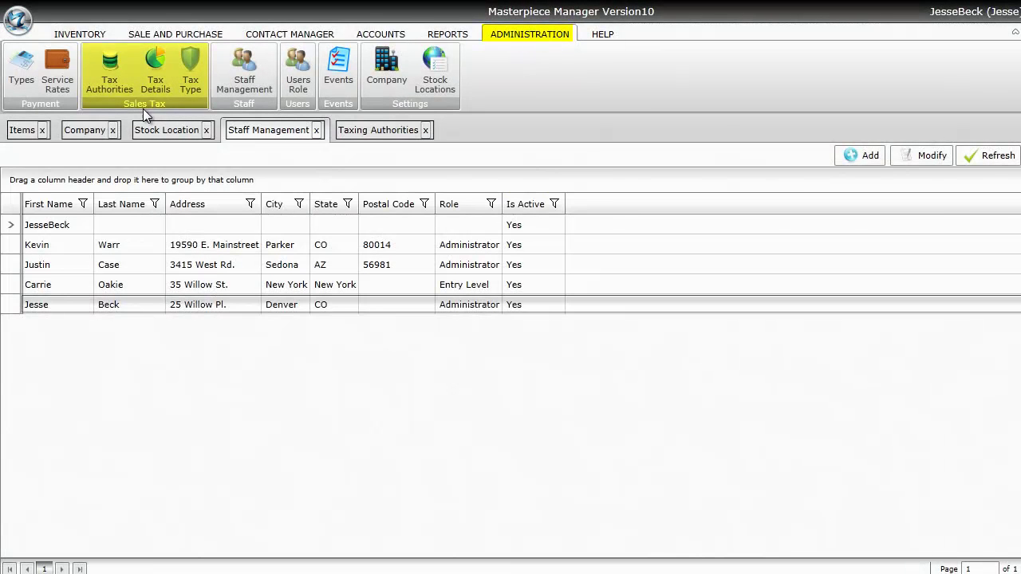
left_click(117, 83)
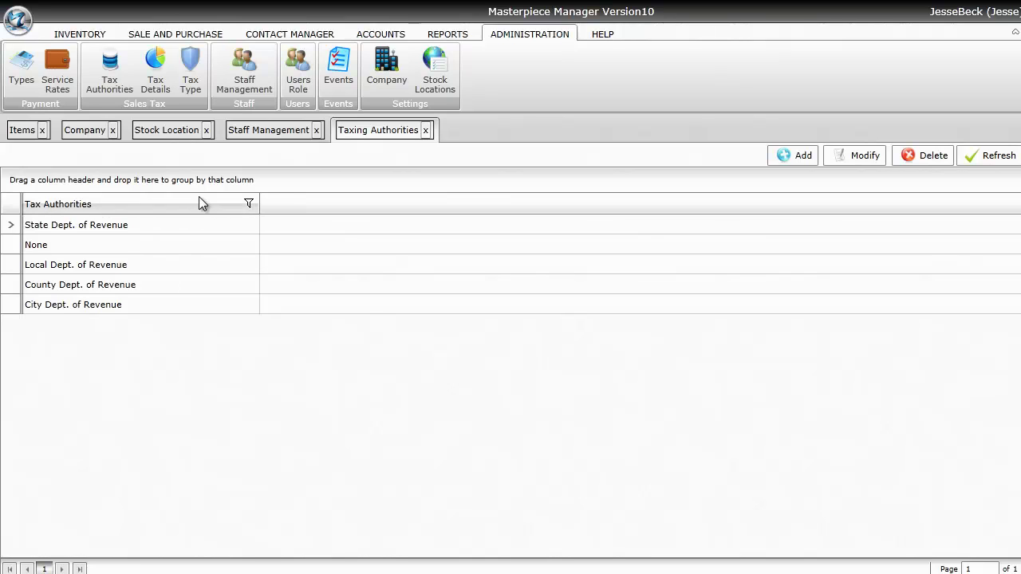
left_click(156, 78)
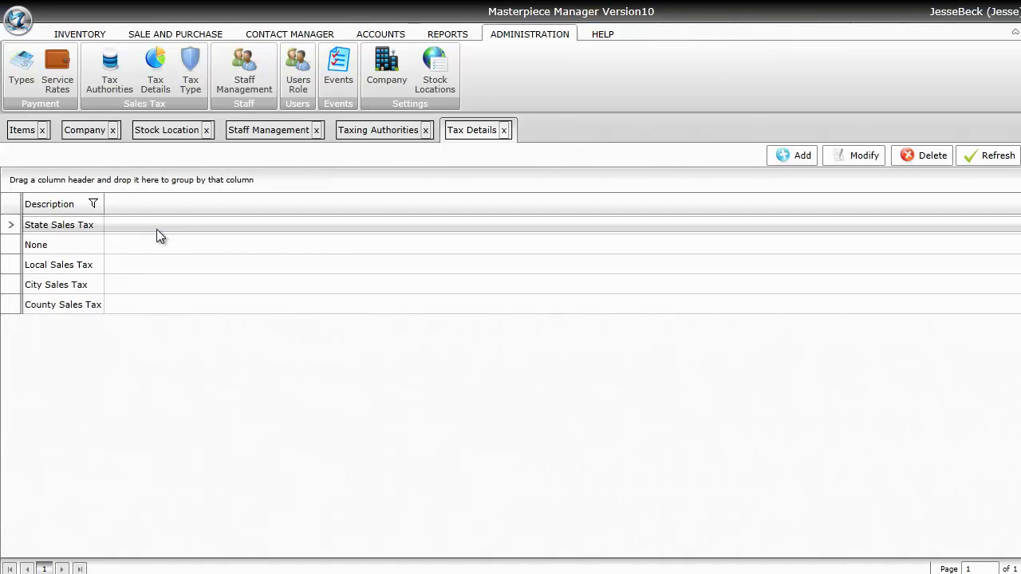
left_click(157, 230)
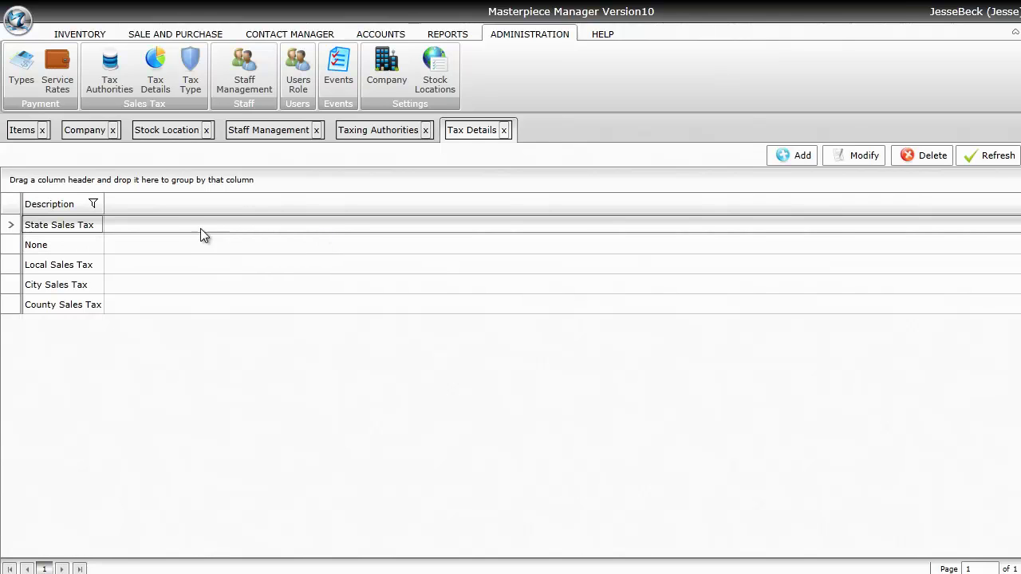
double_click(60, 230)
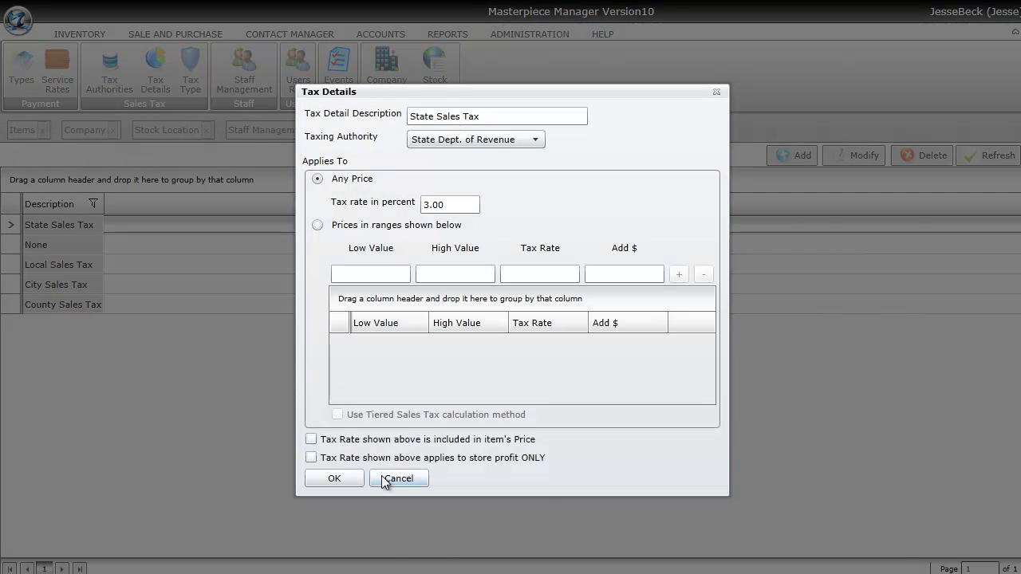
left_click(396, 481)
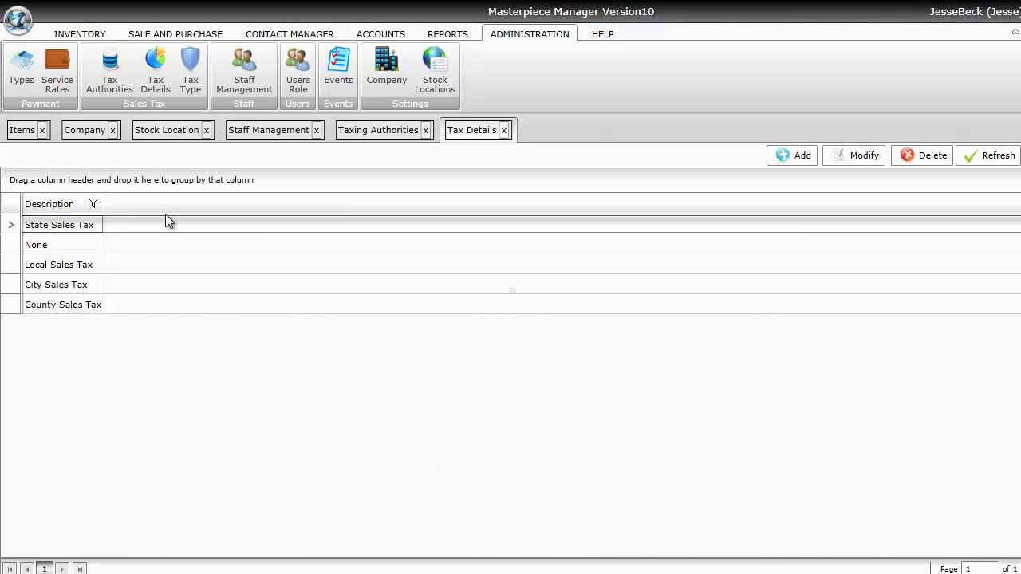
Edit the Local tax type: tick Default plus State, Local, City and County Sales Tax
left_click(184, 74)
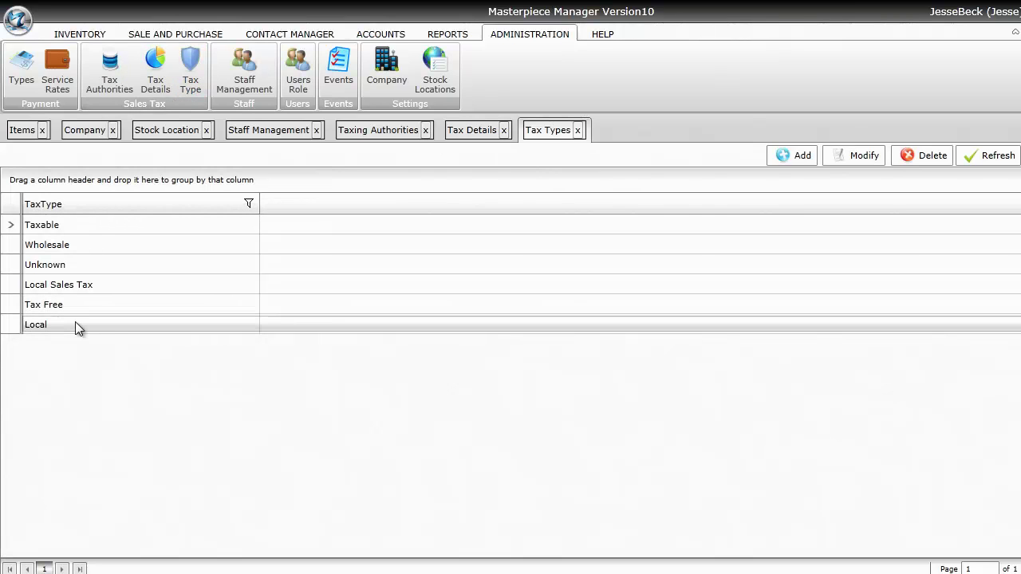
double_click(75, 323)
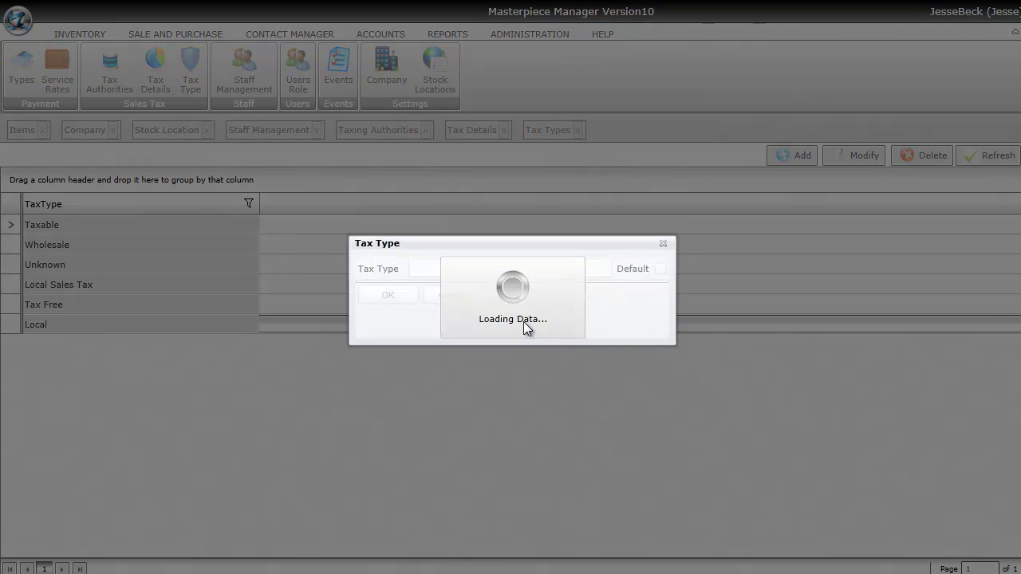
left_click(657, 239)
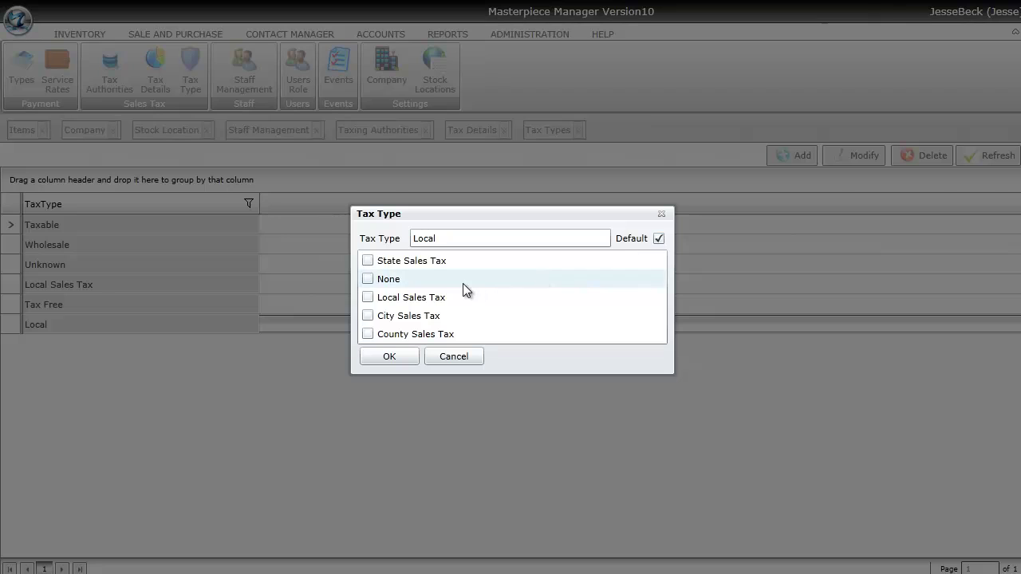
left_click(368, 298)
left_click(367, 316)
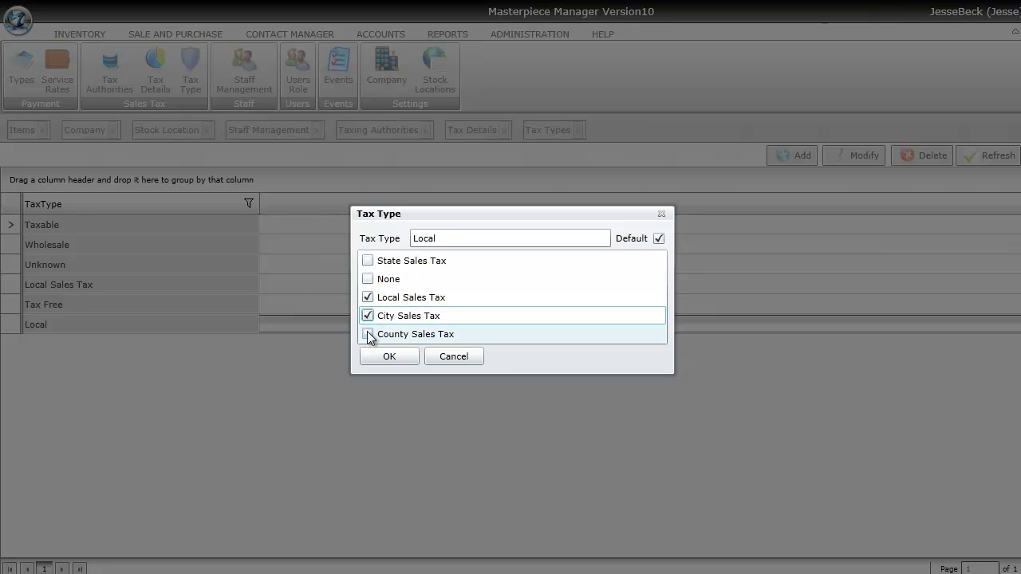
left_click(368, 334)
left_click(367, 260)
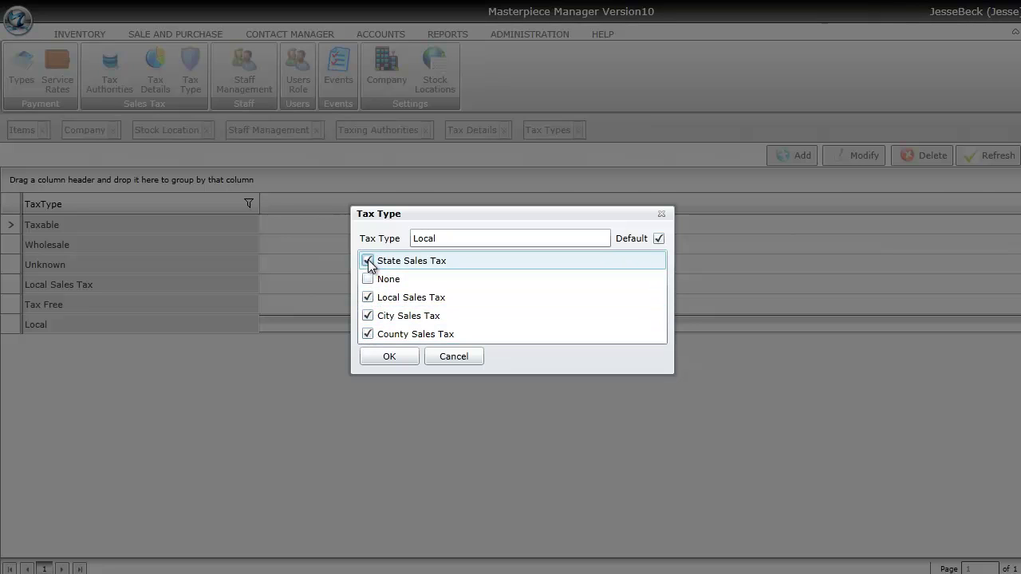
left_click(394, 357)
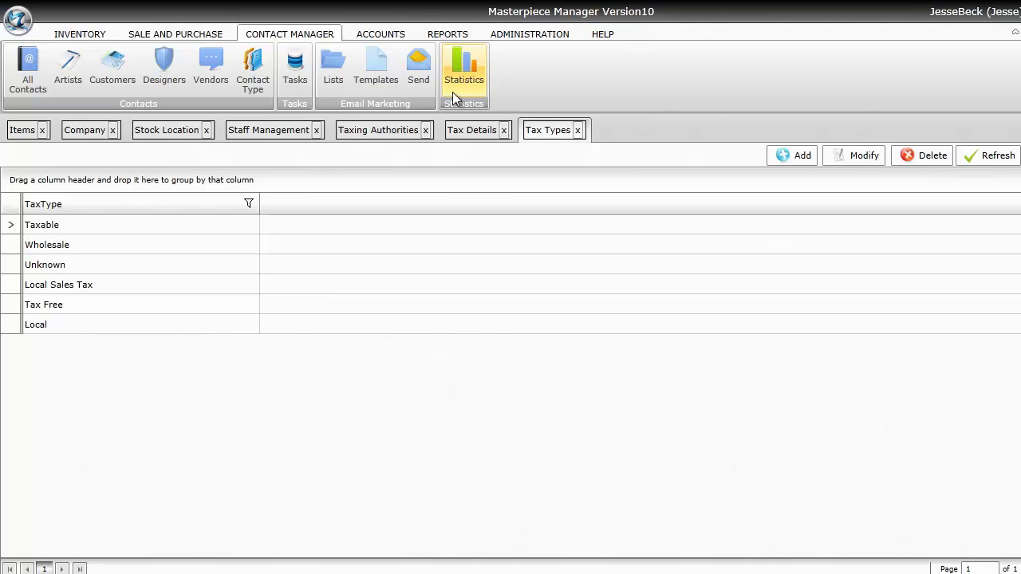
Show All Contacts in Contact Manager and open the last contact's record
left_click(29, 66)
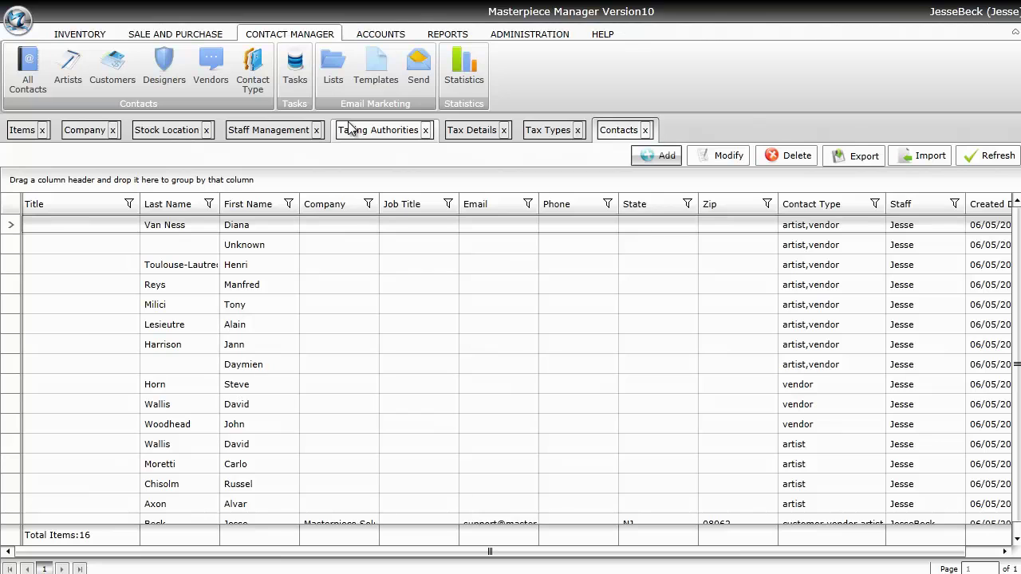
double_click(322, 520)
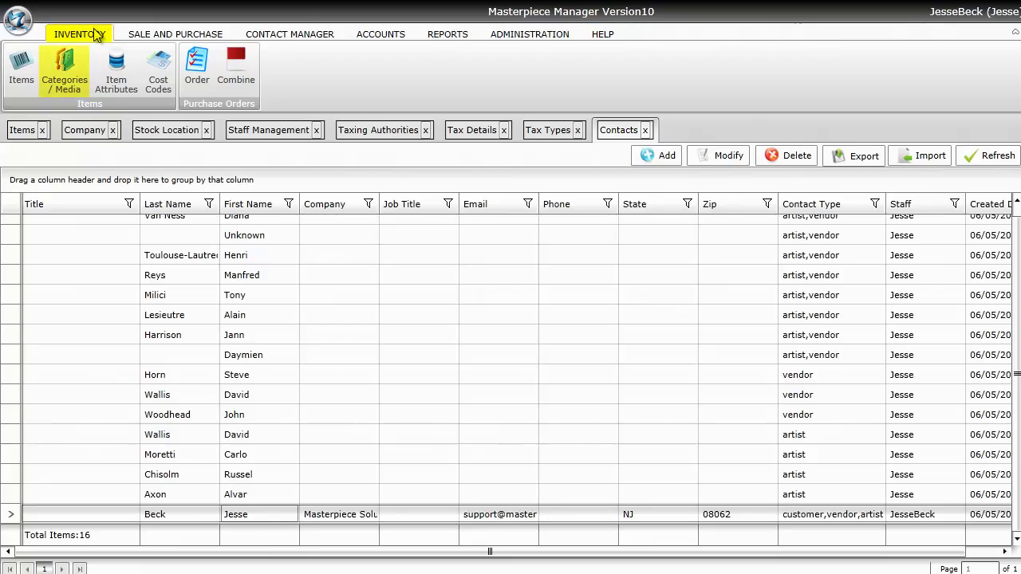
Start a new art category in Categories/Media named 'Oil on Board'
left_click(82, 76)
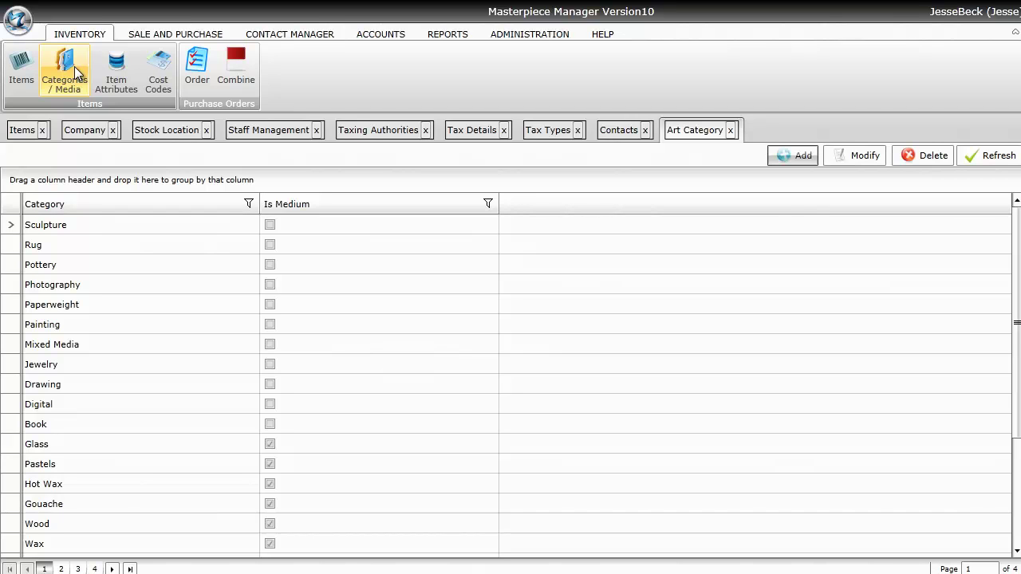
left_click(812, 155)
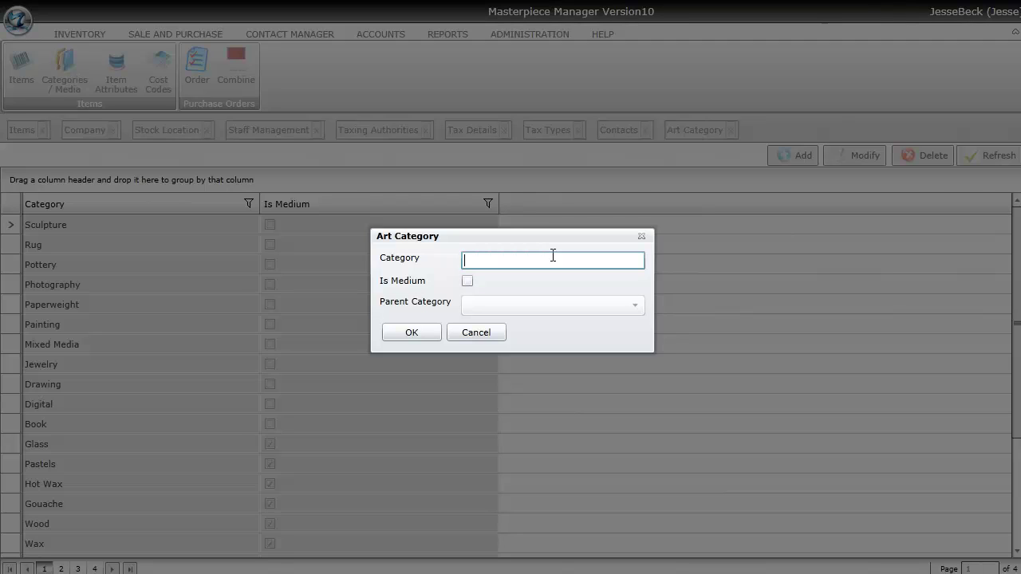
type("Original")
left_click_drag(524, 263, 373, 259)
type("Oil on Board")
Mark Oil on Board as a medium with Originals as its parent category
left_click(467, 281)
left_click(522, 309)
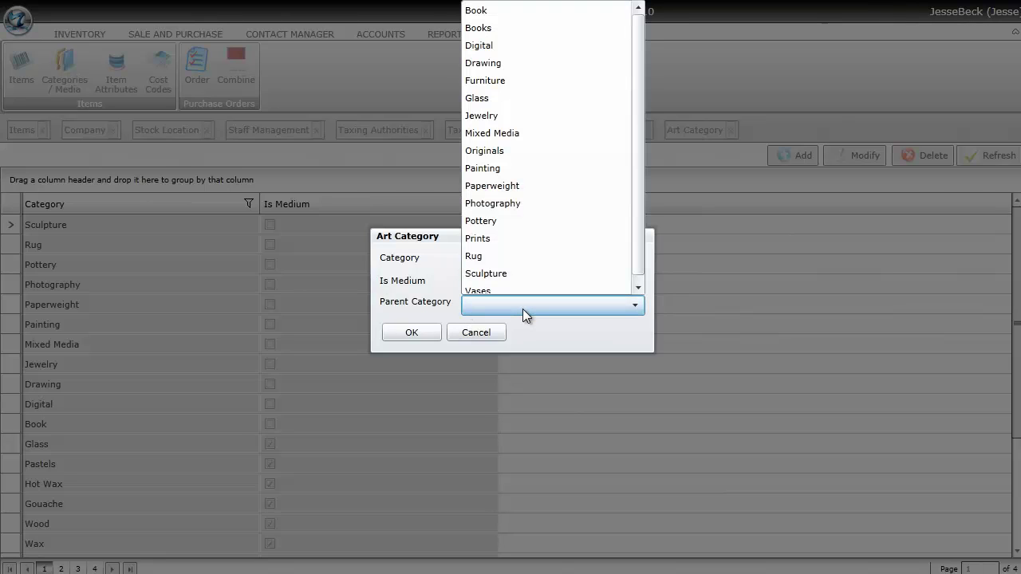
left_click(515, 151)
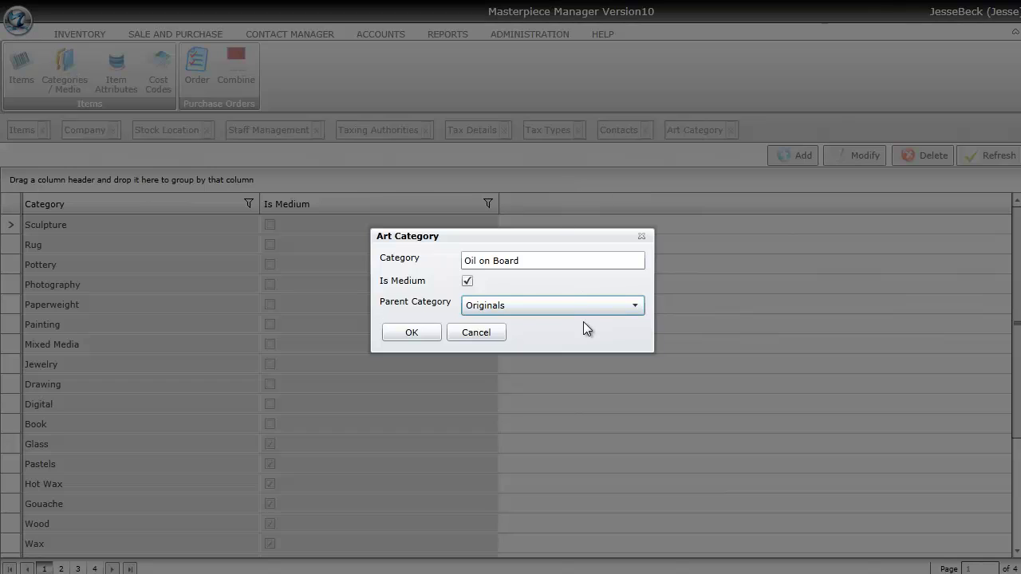